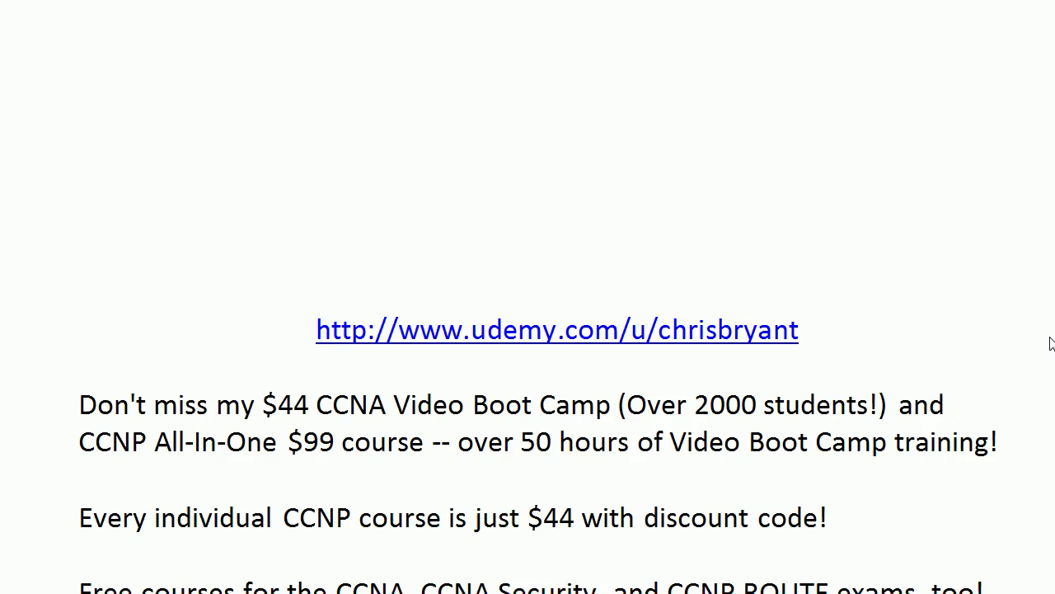
# Step: Highlight the course headline on the instructor's Udemy profile page
pyautogui.scroll(1, 1052, 437)
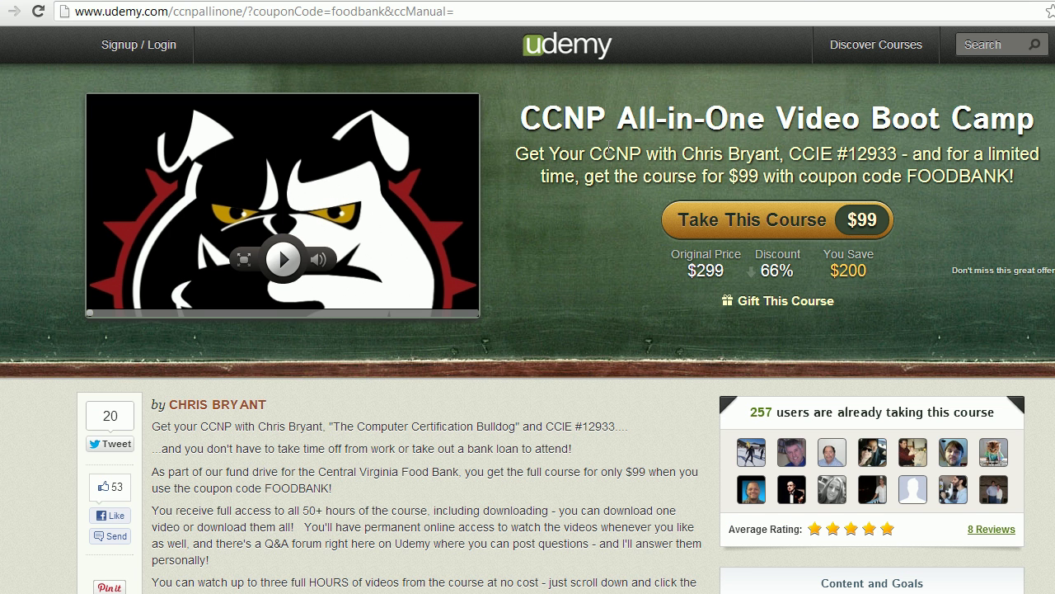
pyautogui.moveTo(516, 154); pyautogui.dragTo(1009, 173)
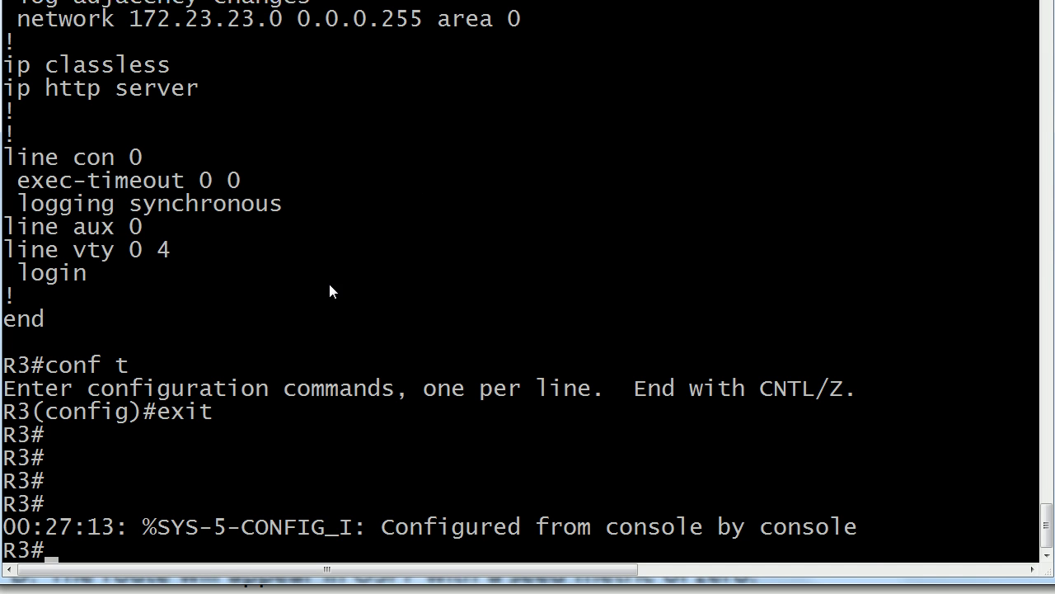
# Step: Scroll R3's running config to review Loopback3 at 3.3.3.3 255.255.255.255 and OSPF 1 covering 172.23.23.0 area 0
pyautogui.scroll(6, 329, 291)
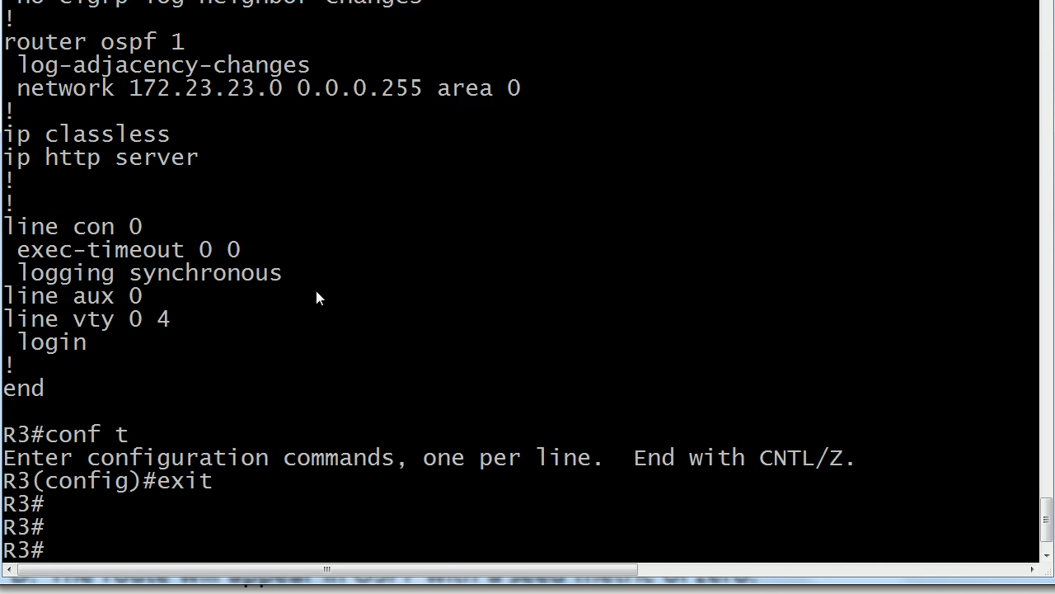
pyautogui.scroll(1, 313, 298)
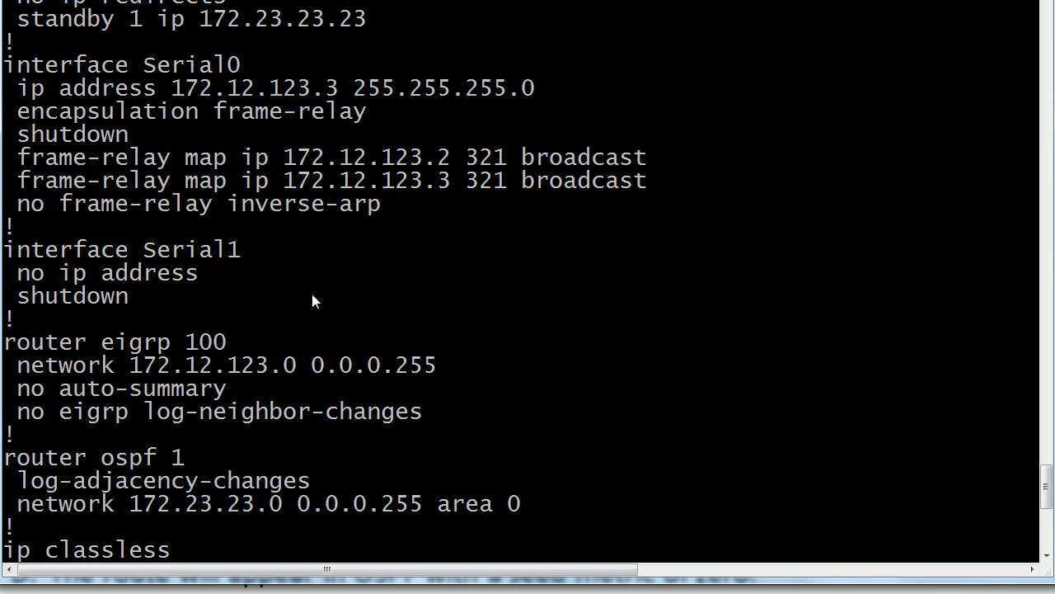
pyautogui.scroll(3, 312, 294)
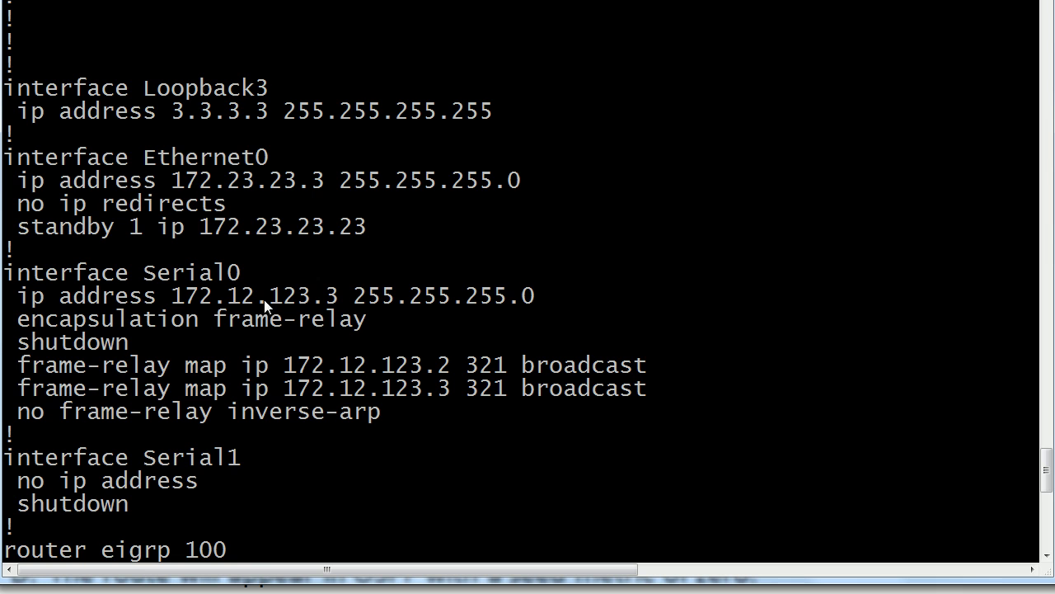
pyautogui.scroll(-5, 265, 315)
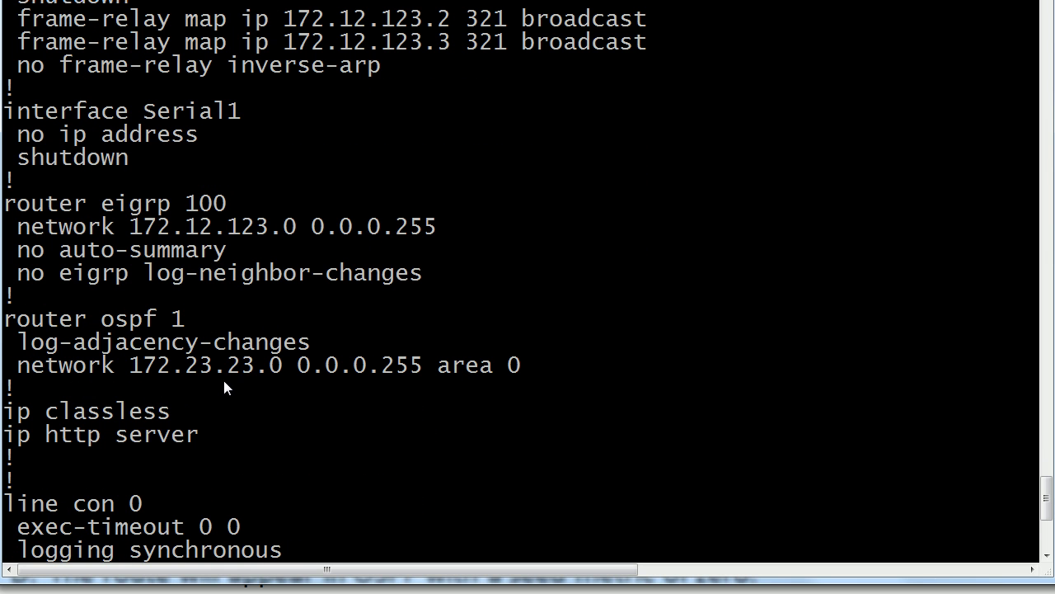
# Step: Check R3's OSPF adjacency and neighbors, confirming 172.23.23.2 is FULL/DR
pyautogui.write('show')
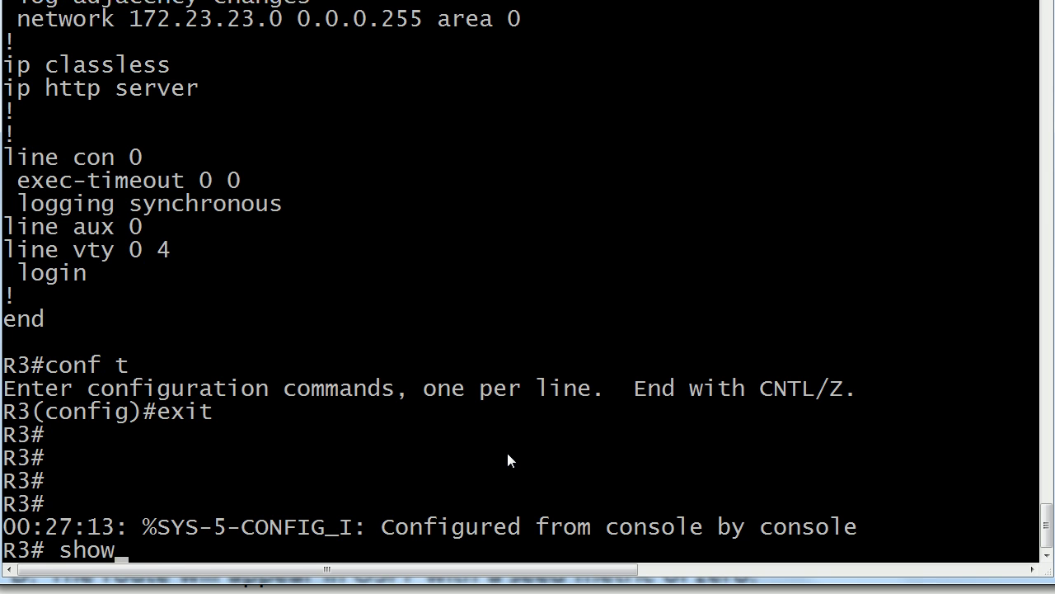
pyautogui.write(' ip ro')
pyautogui.press('BackSpace')
pyautogui.press('BackSpace')
pyautogui.write('osp')
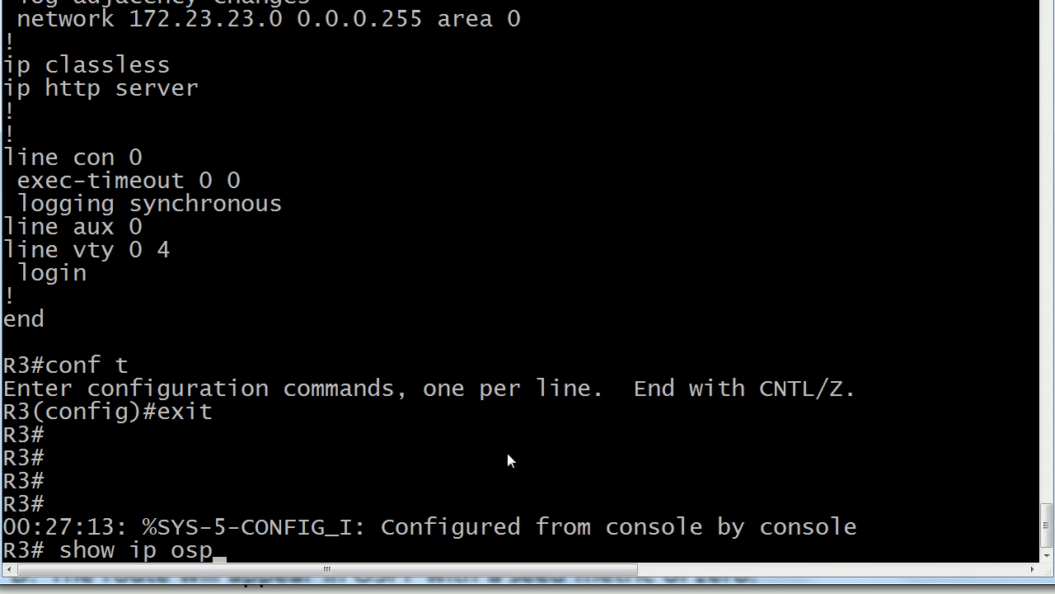
pyautogui.write('f adj')
pyautogui.press('Return')
pyautogui.write('show ')
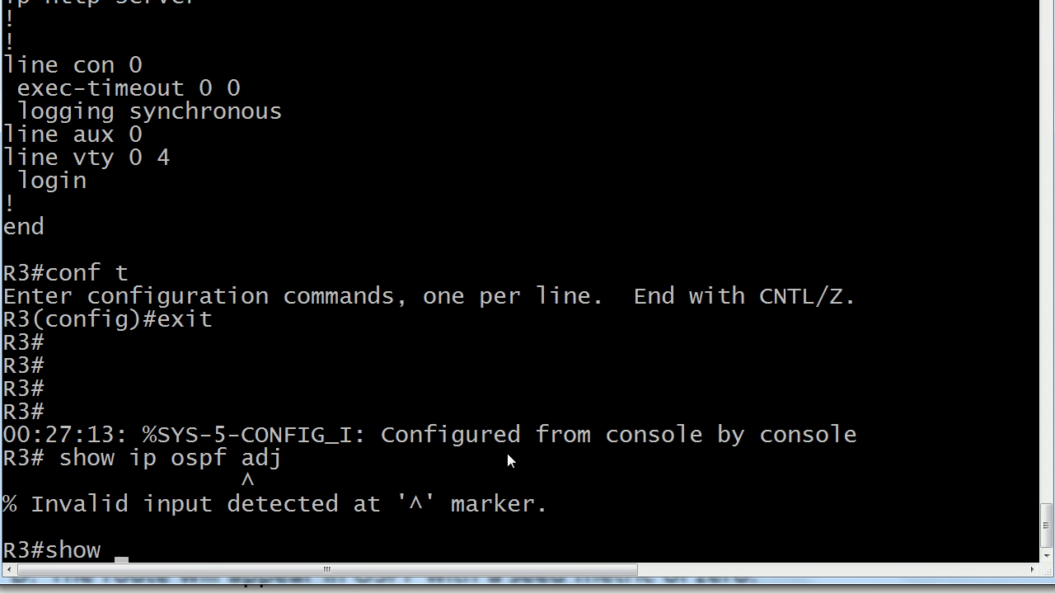
pyautogui.write('ip ospf nei')
pyautogui.press('Return')
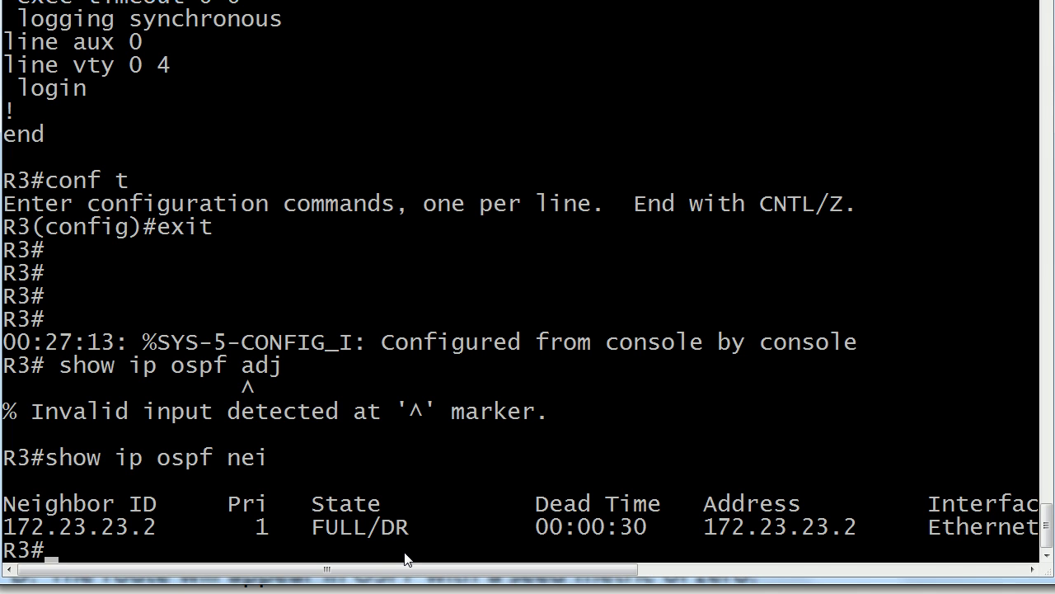
# Step: Add redistribute connected under OSPF process 1 on R3, then exit config and suspend the session
pyautogui.write('conf t')
pyautogui.press('Return')
pyautogui.write('router o')
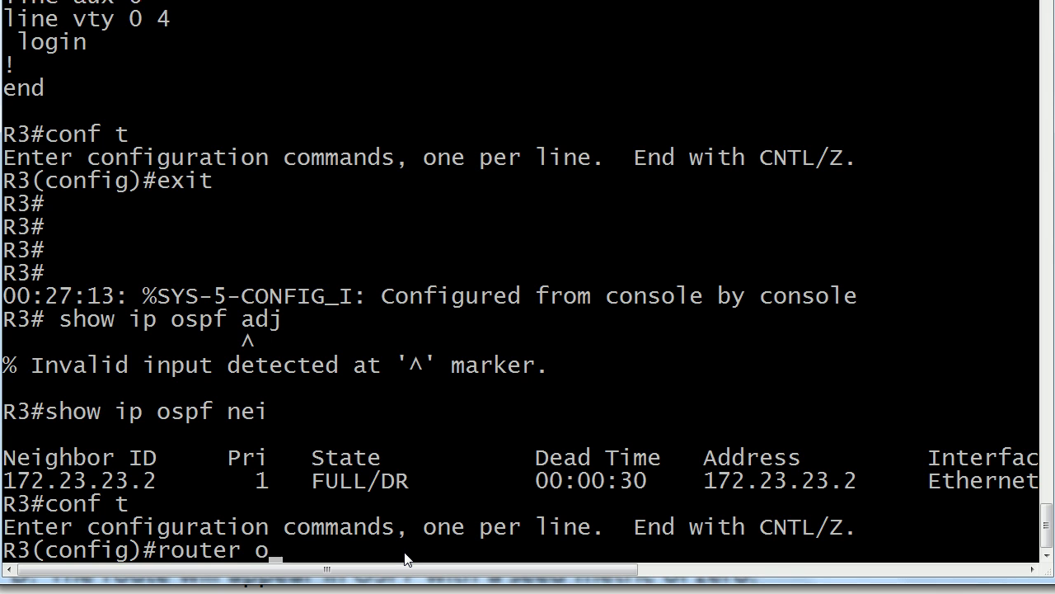
pyautogui.write('spf 1')
pyautogui.press('Return')
pyautogui.write('redistrib')
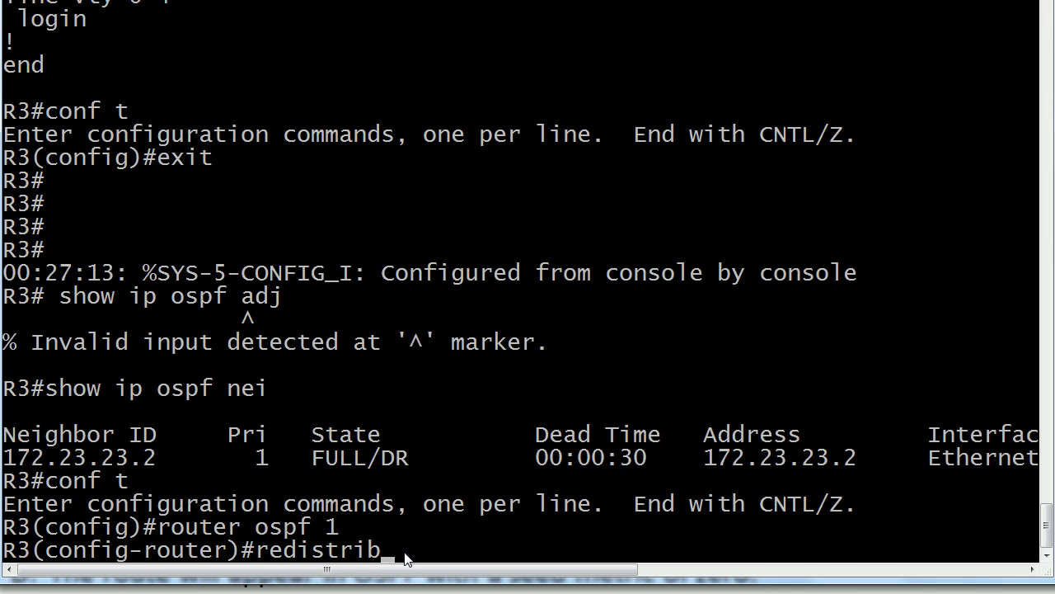
pyautogui.write('ute connected')
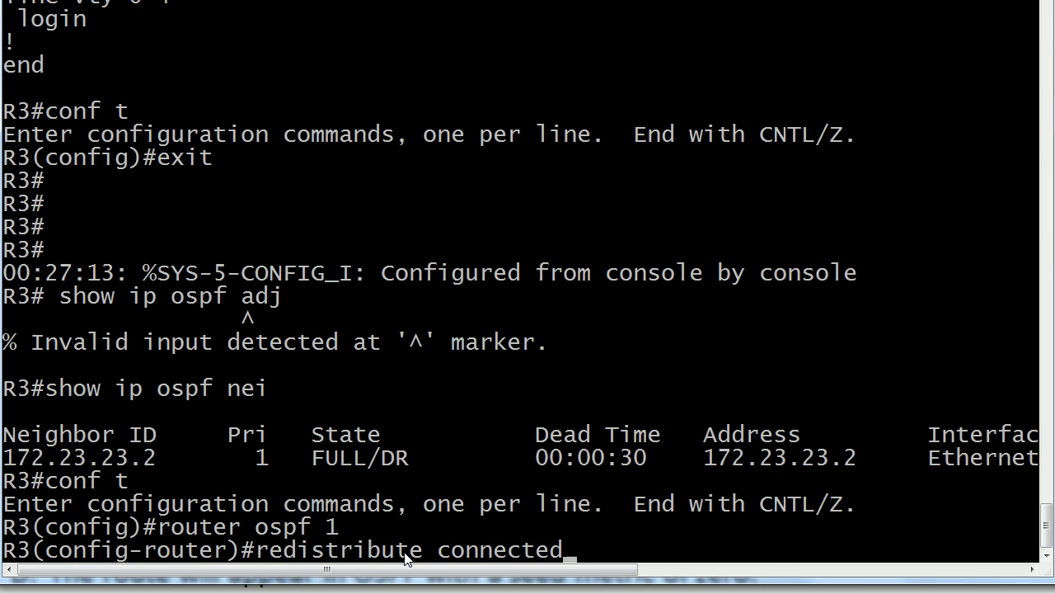
pyautogui.press('Return')
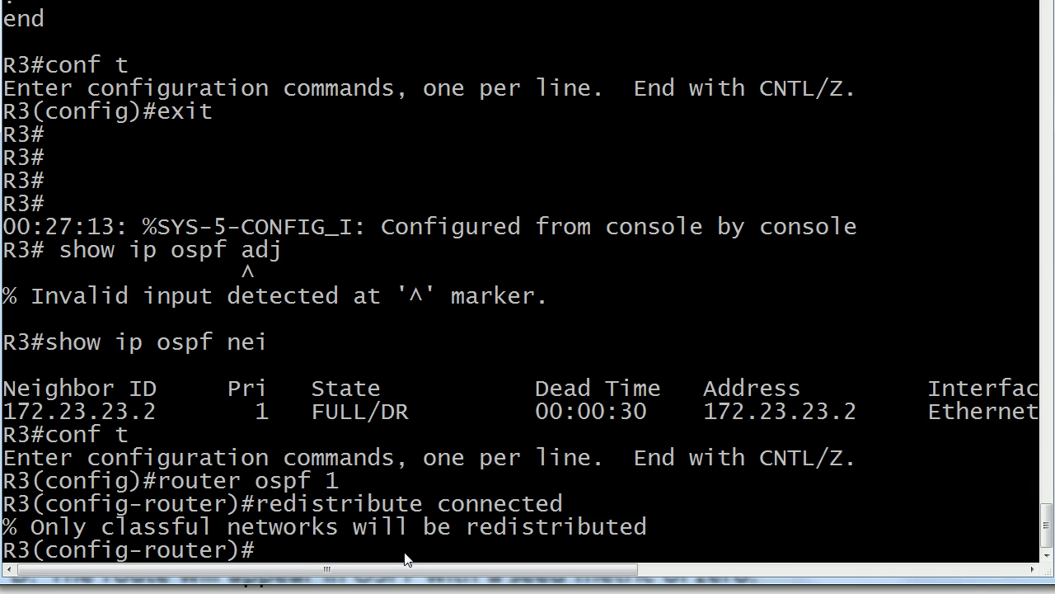
pyautogui.hotkey('ctrl', 'z')
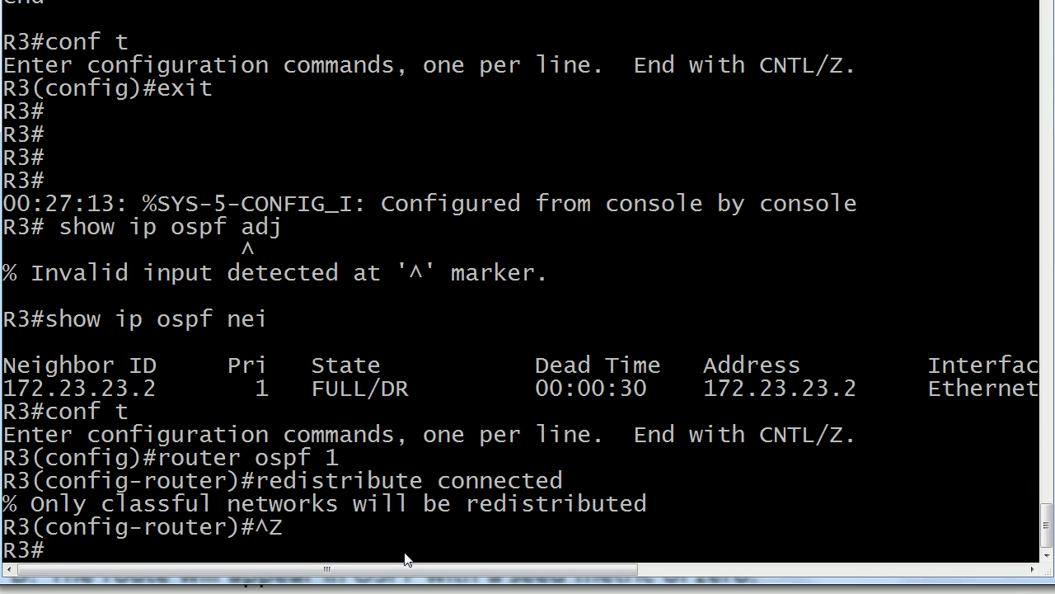
pyautogui.hotkey('ctrl', 'shift', '6')
# Step: Resume R2 and run show ip route ospf and show ip route, finding only connected networks
pyautogui.write('x2')
pyautogui.press('Return')
pyautogui.press('Return')
pyautogui.write('show ip')
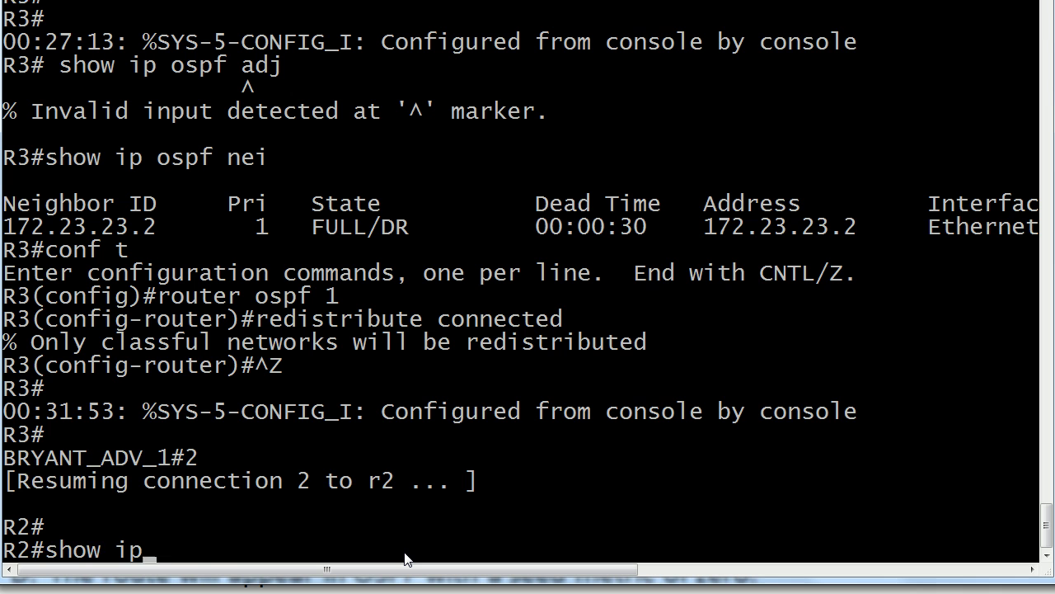
pyautogui.write(' route ospf')
pyautogui.press('Return')
pyautogui.write('sho')
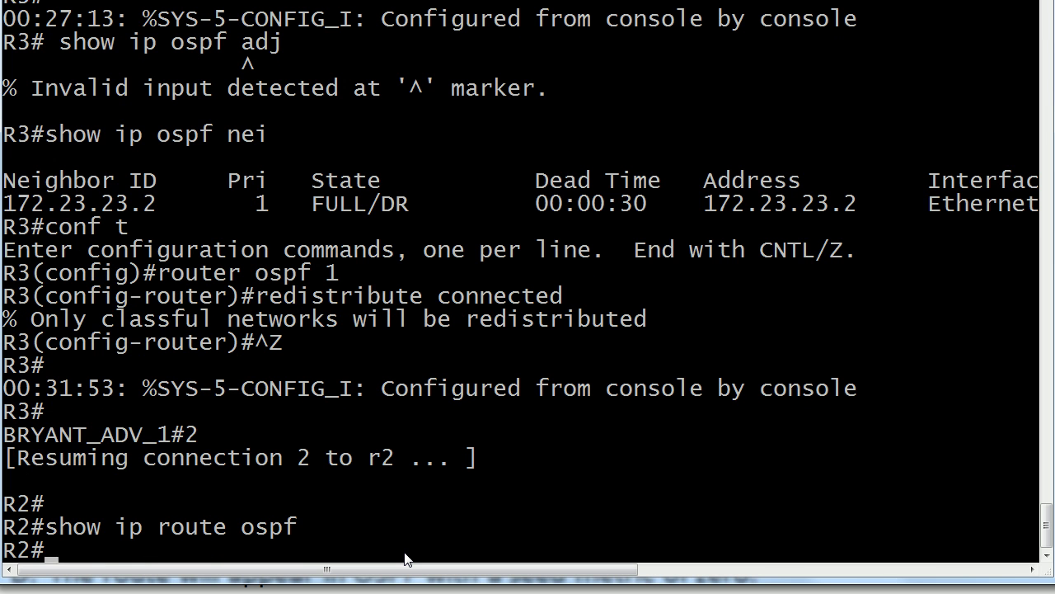
pyautogui.write('w ip route')
pyautogui.press('Return')
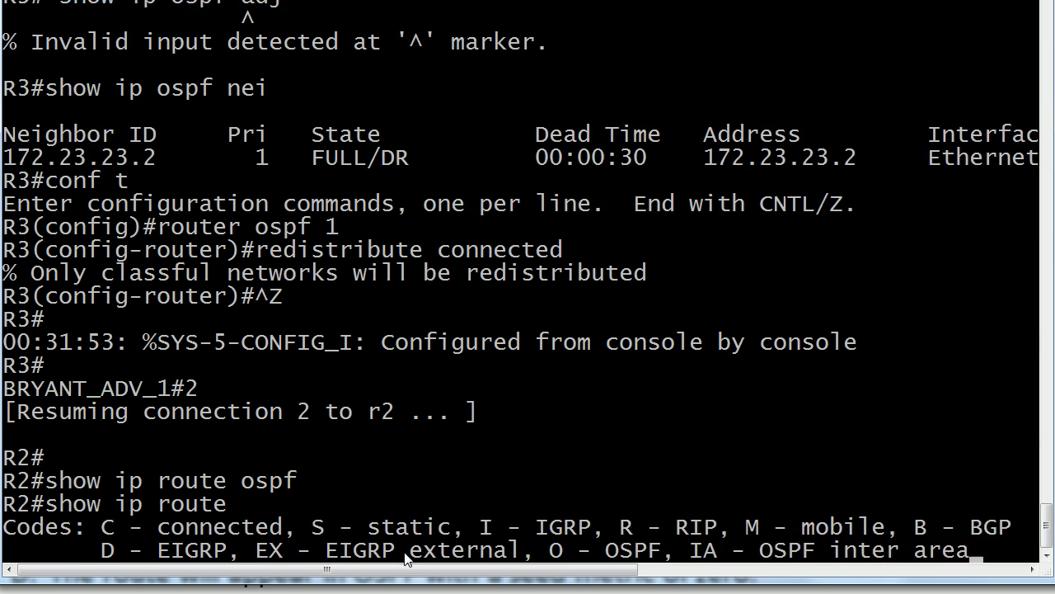
pyautogui.scroll(3, 499, 385)
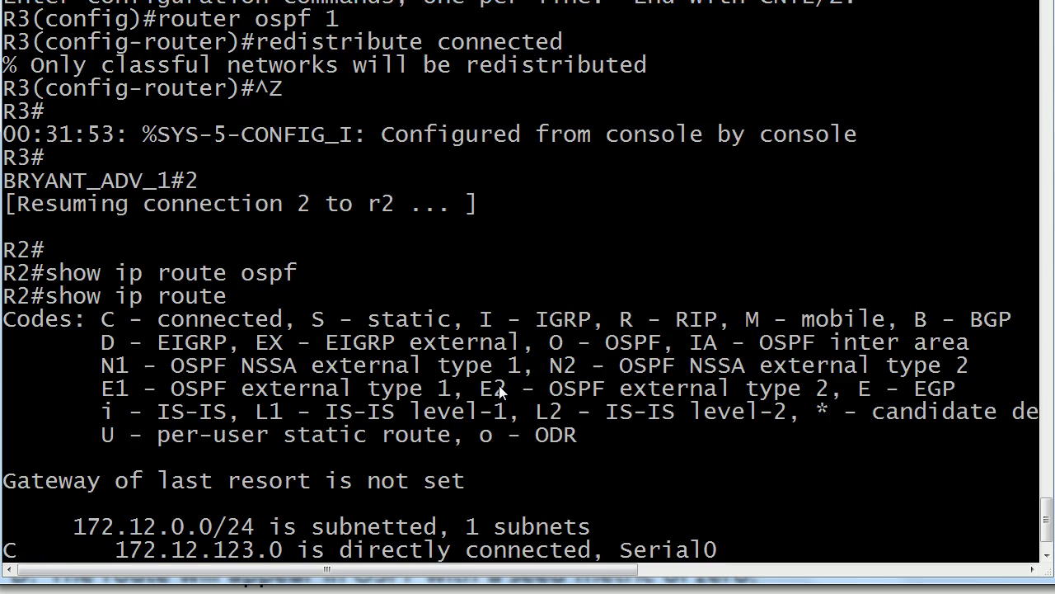
pyautogui.scroll(1, 498, 381)
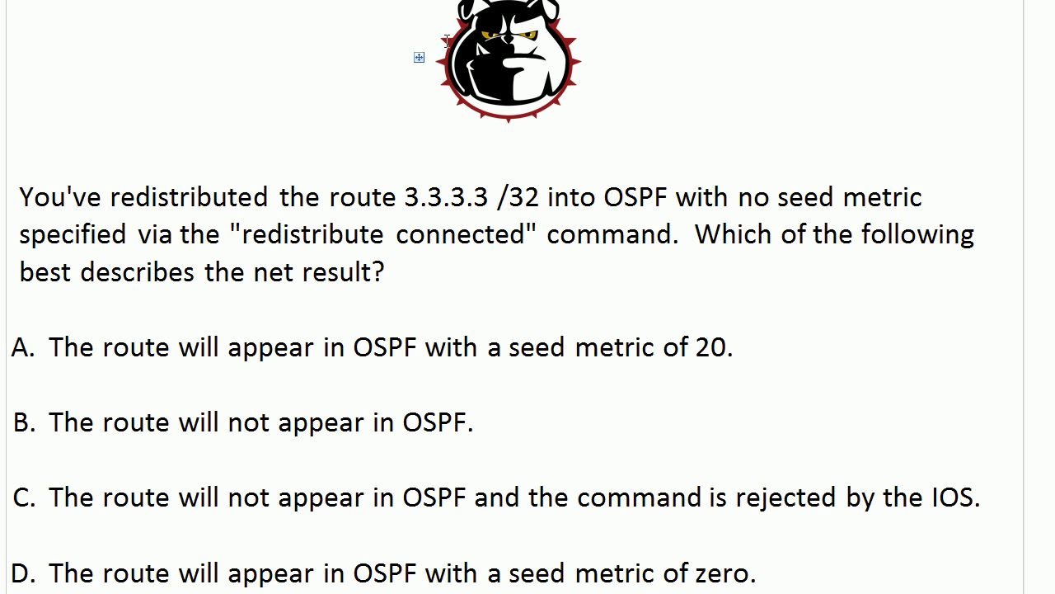
# Step: Highlight 'redistribute connected' in the quiz, then mark R3's classful-networks-only warning in the console
pyautogui.moveTo(242, 236); pyautogui.dragTo(526, 241)
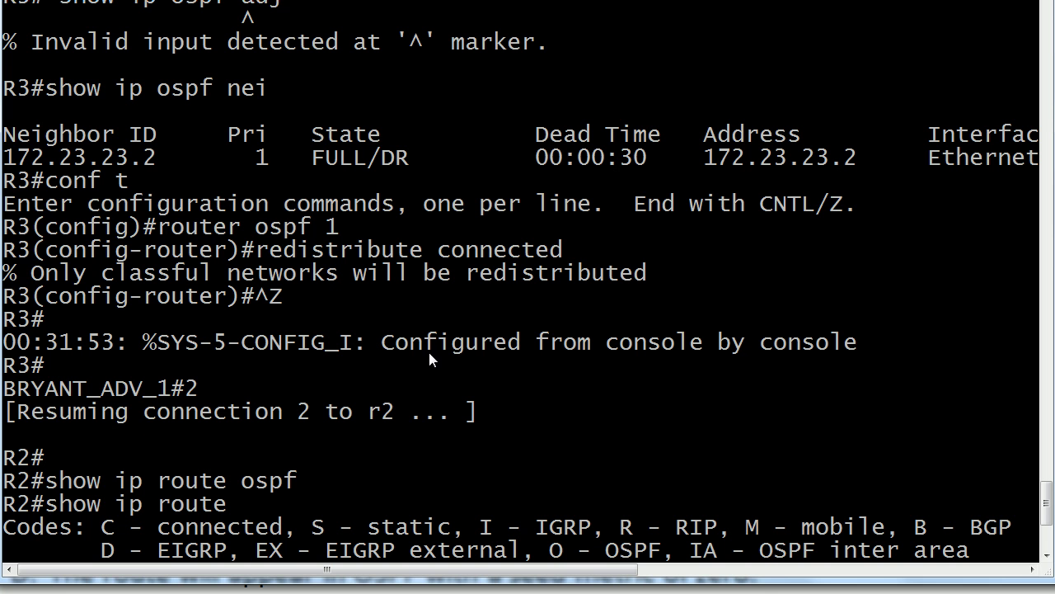
pyautogui.rightClick(394, 352)
pyautogui.click(415, 367)
pyautogui.moveTo(659, 274); pyautogui.dragTo(39, 277)
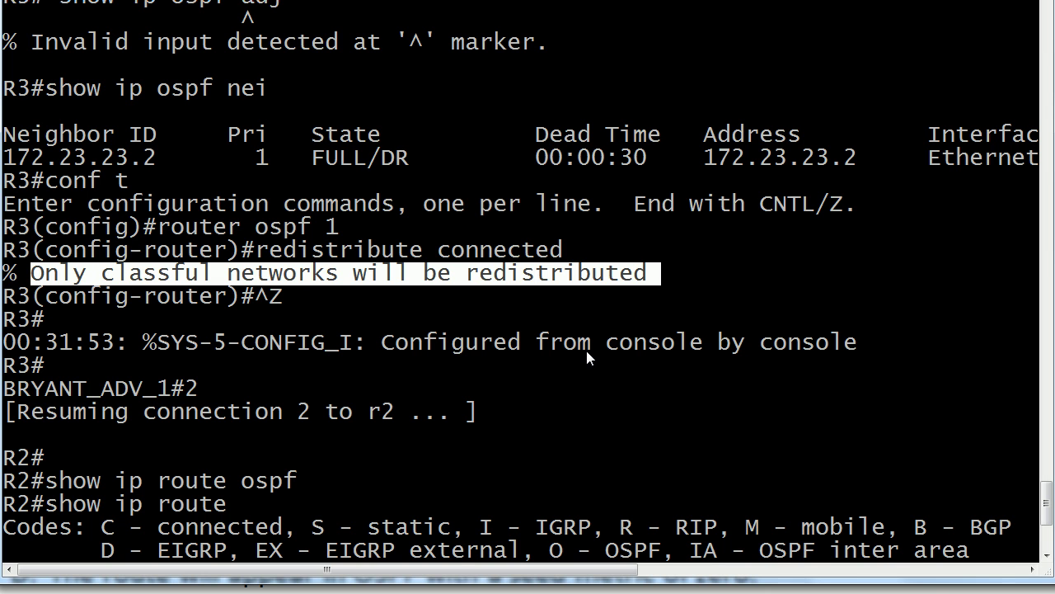
# Step: Clear the mark and scroll back through R2's routing table, which has no 3.3.3.3 route
pyautogui.press('Return')
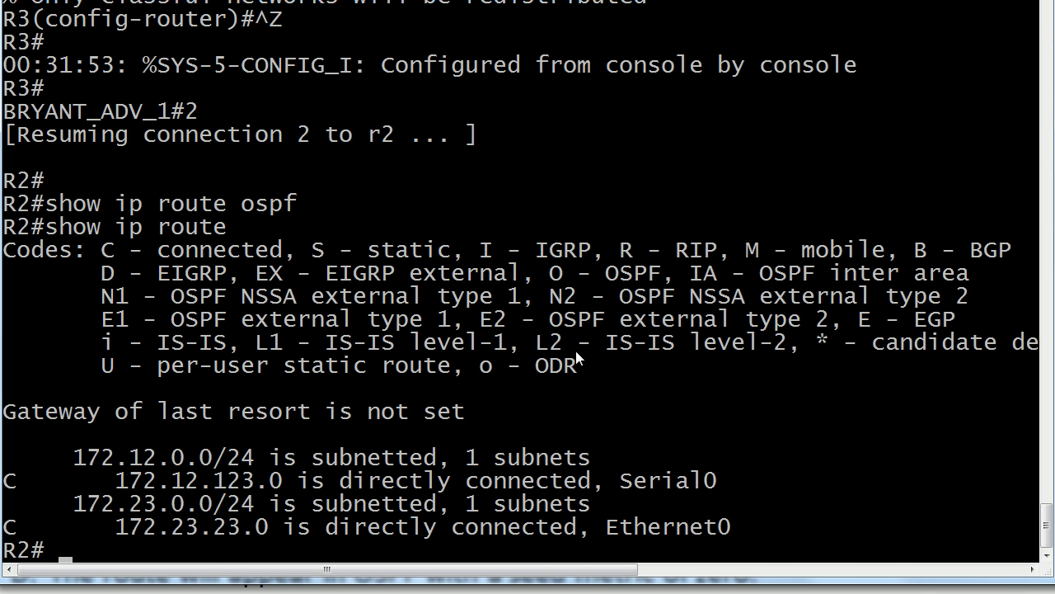
pyautogui.scroll(3, 575, 351)
# Step: On R3, set OSPF 1 to redistribute connected subnets and save the config with wr
pyautogui.hotkey('ctrl', 'shift', '6')
pyautogui.write('x3')
pyautogui.press('Return')
pyautogui.press('Return')
pyautogui.write('conf t')
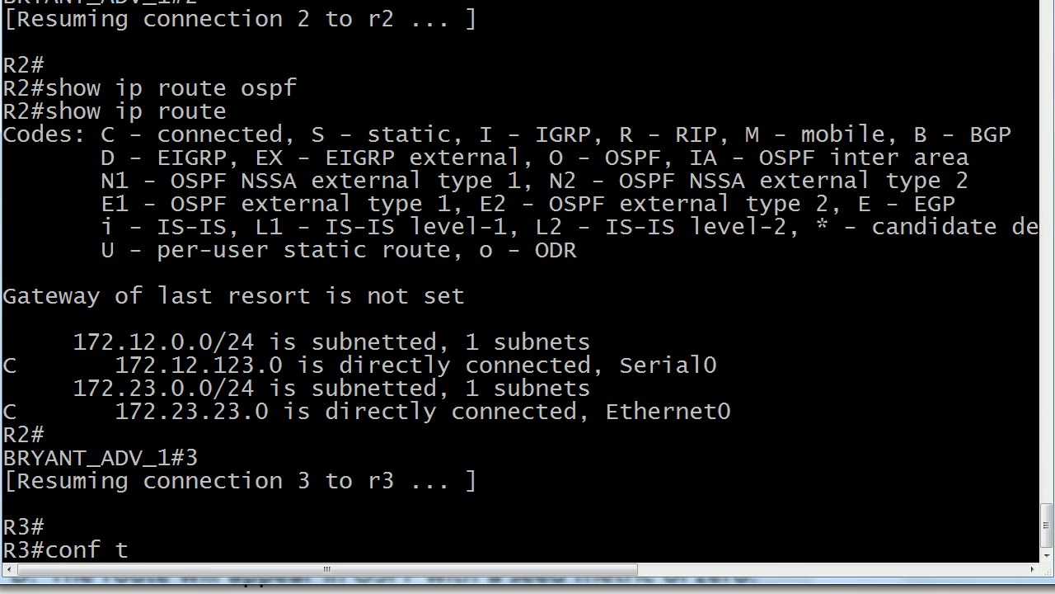
pyautogui.press('Return')
pyautogui.write('router ospf 1')
pyautogui.press('Return')
pyautogui.write('redis connecte')
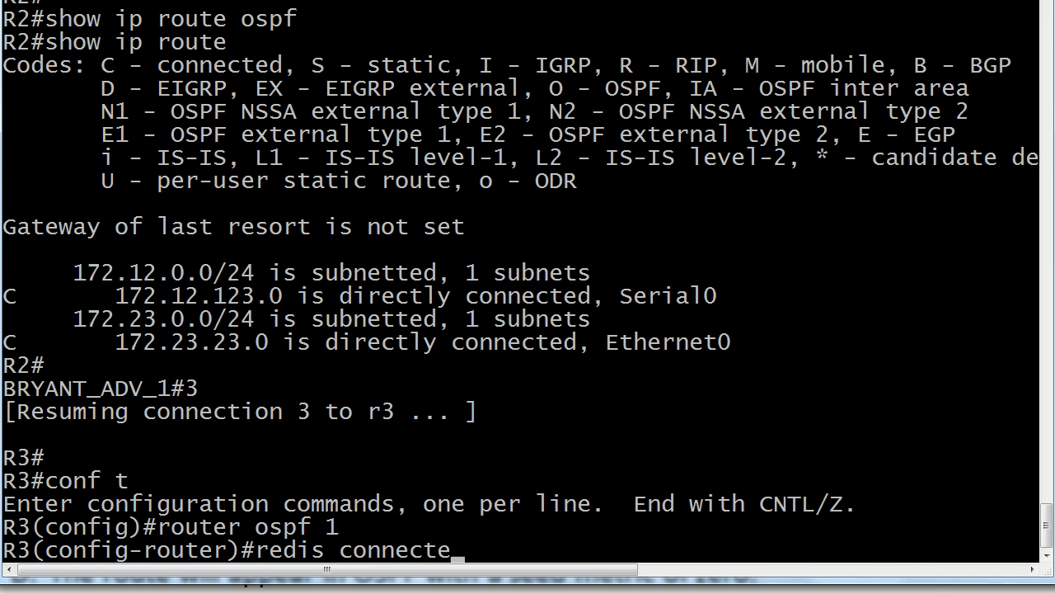
pyautogui.write('d ?subnets')
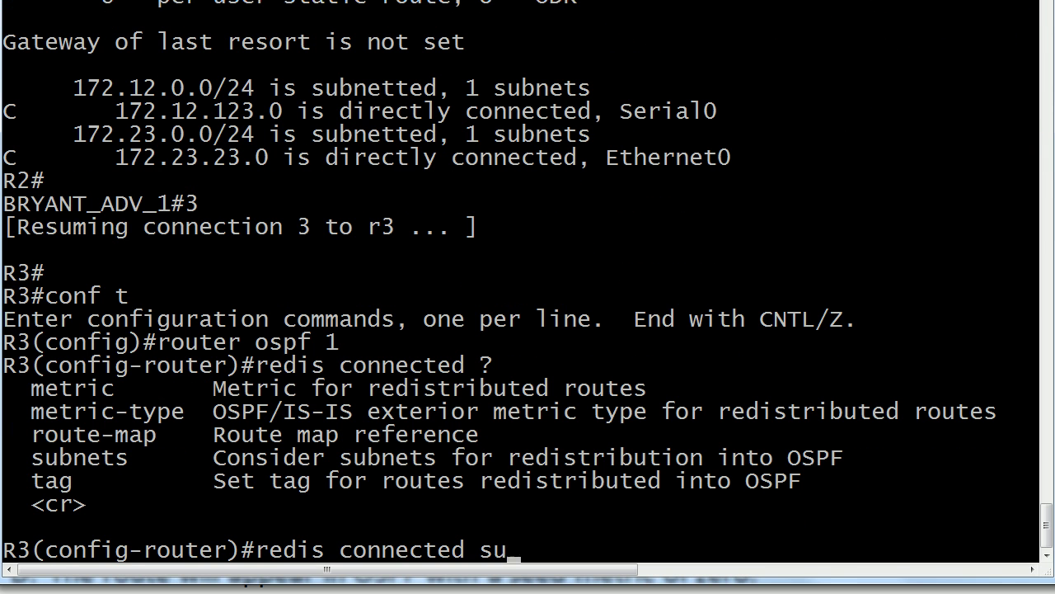
pyautogui.press('Return')
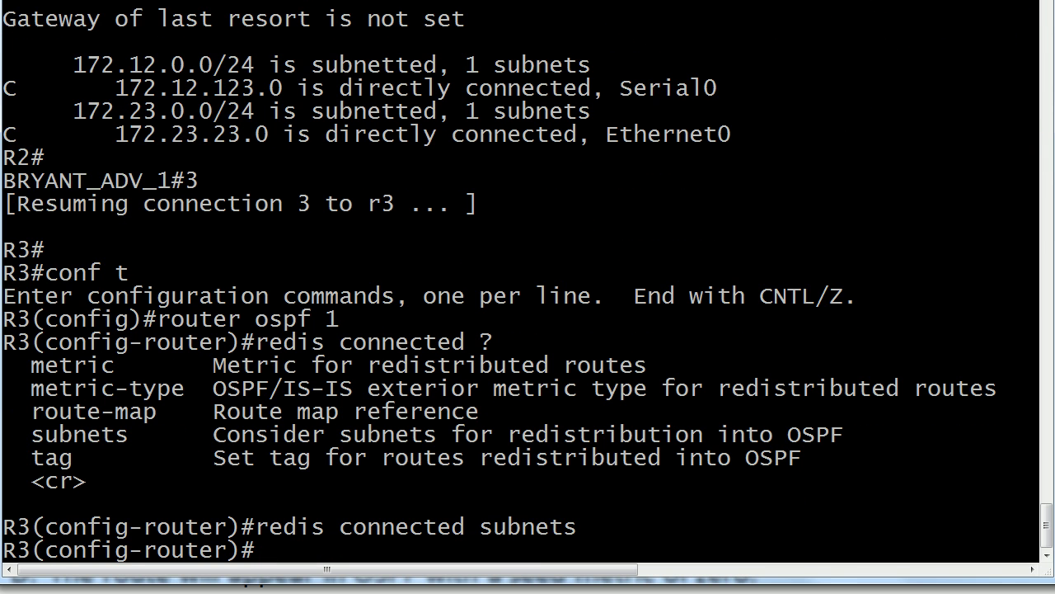
pyautogui.hotkey('ctrl', 'z')
pyautogui.write('wr')
pyautogui.press('Return')
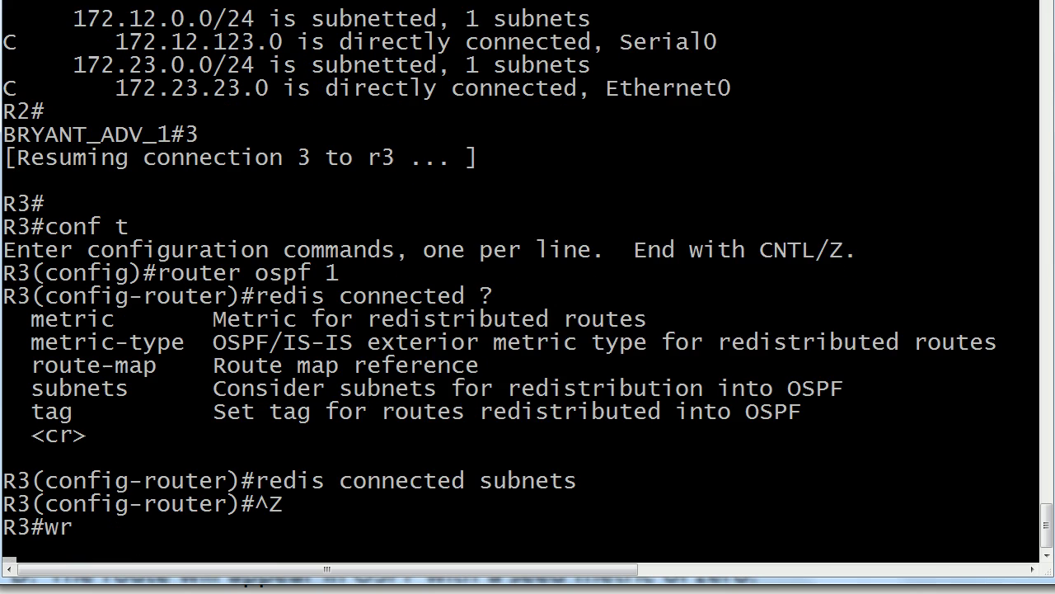
# Step: Resume R2 and run show ip route ospf to see 3.3.3.3 learned as O E2
pyautogui.hotkey('ctrl', 'shift', '6')
pyautogui.write('x2')
pyautogui.press('Return')
pyautogui.press('Return')
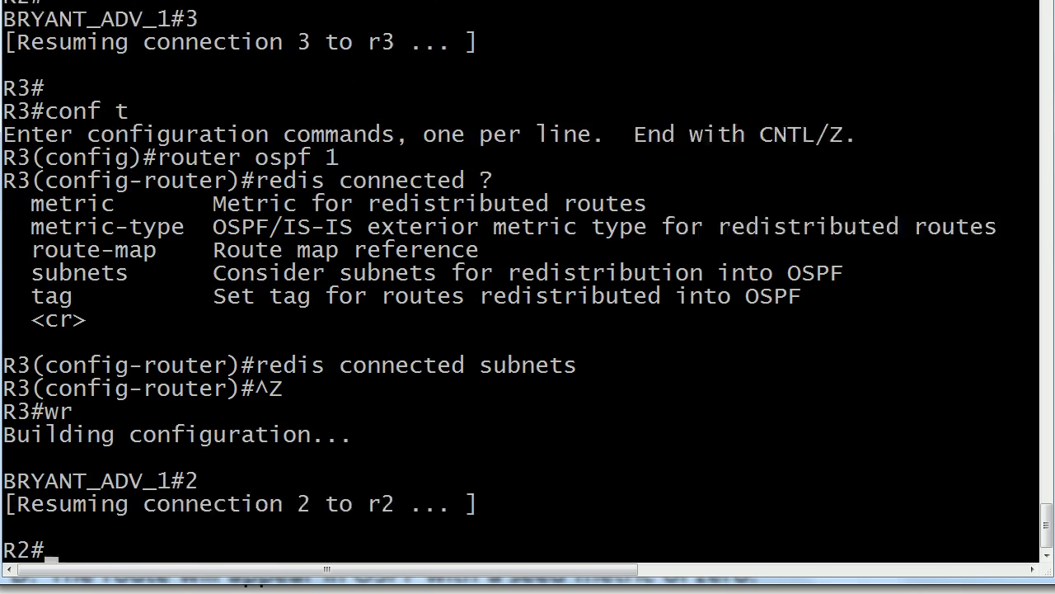
pyautogui.press('Return')
pyautogui.write('show ip route ospf')
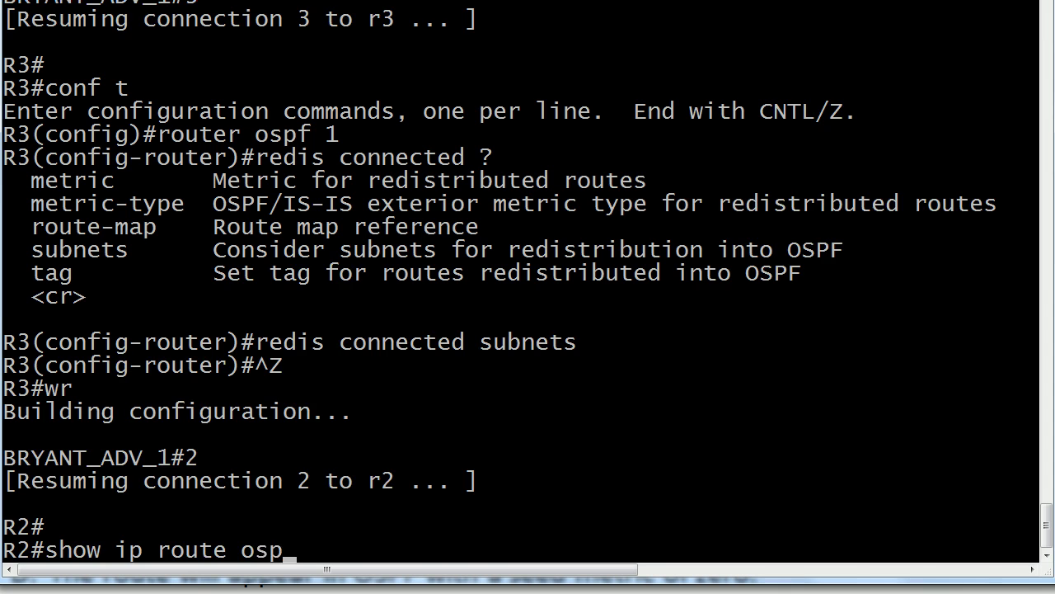
pyautogui.press('Return')
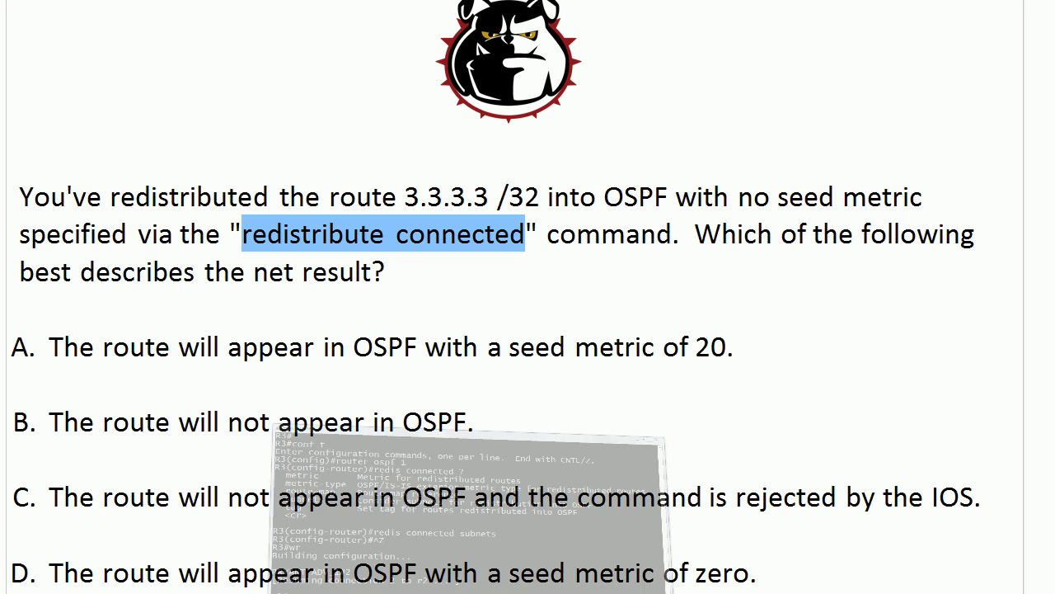
# Step: Highlight answer B's text, 'The route will not appear in OSPF.', in the Word question
pyautogui.moveTo(497, 420); pyautogui.dragTo(43, 411)
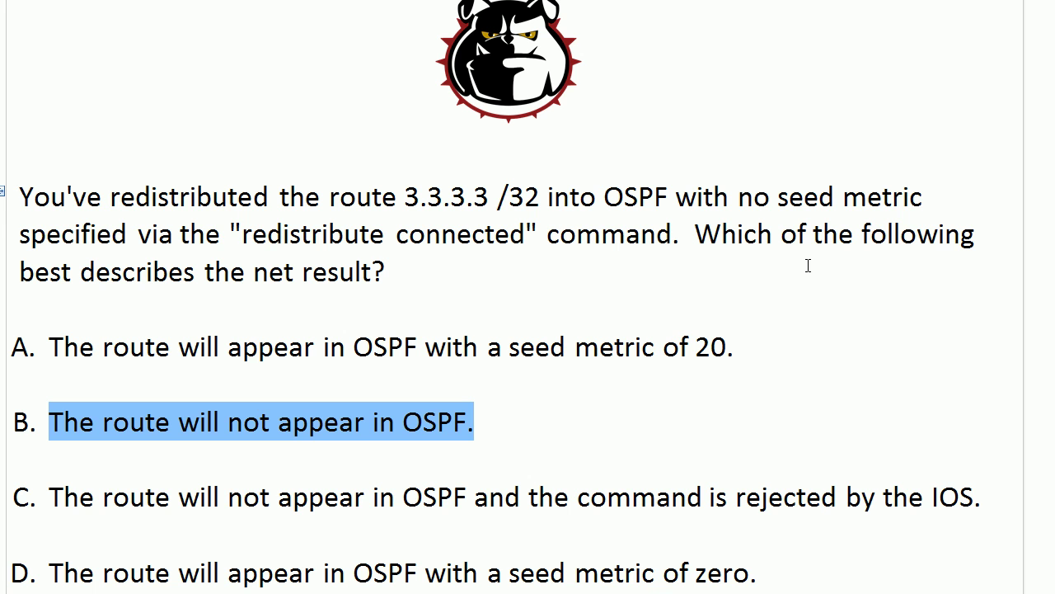